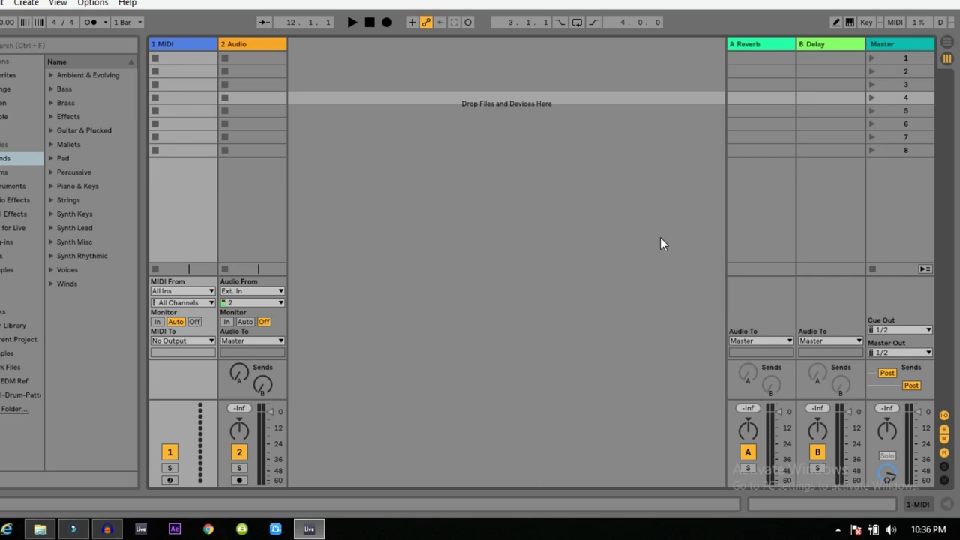
Open the audio preferences and set the driver type to MME/DirectX
click(90, 4)
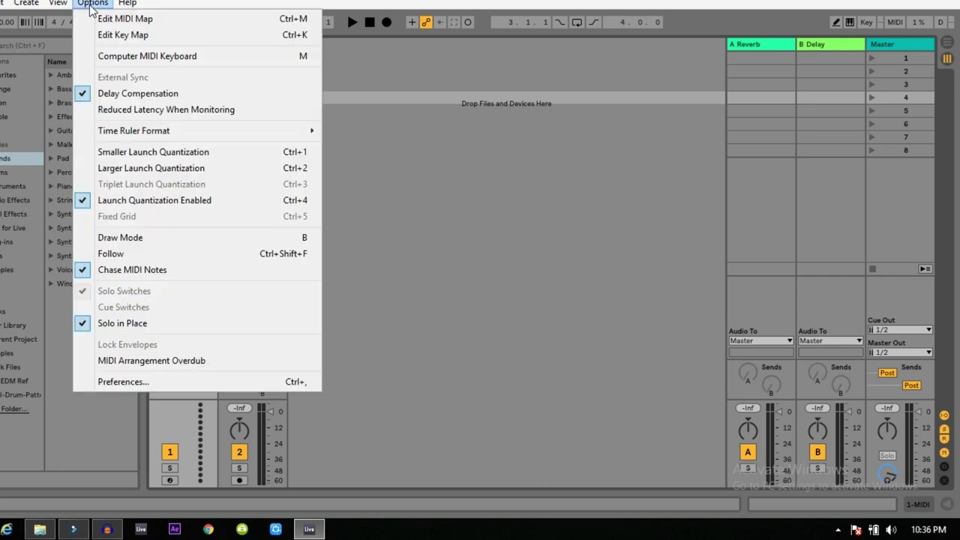
click(144, 383)
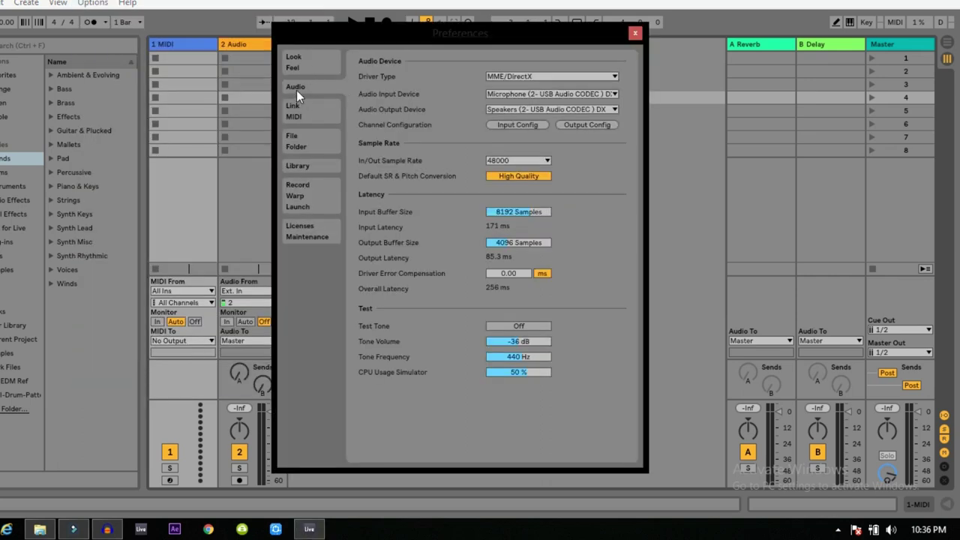
click(560, 77)
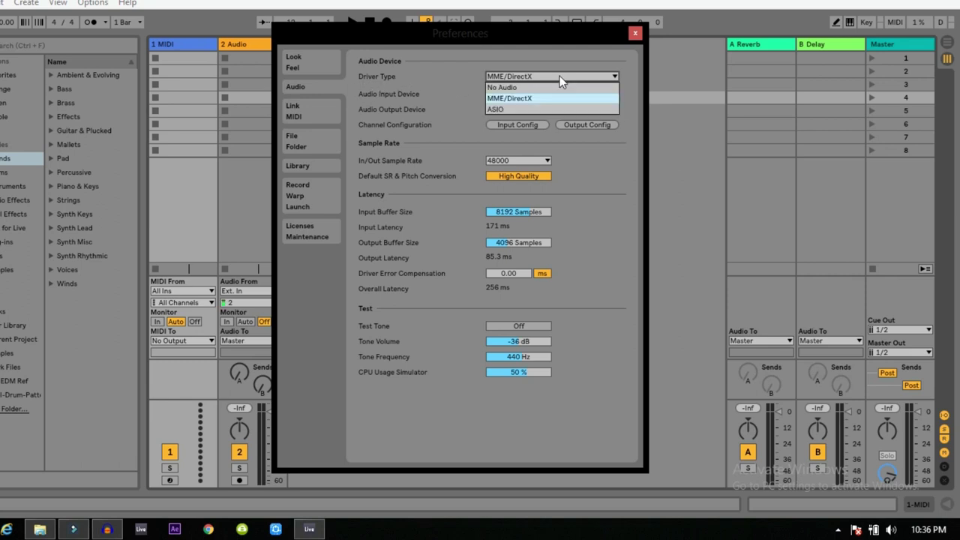
click(526, 97)
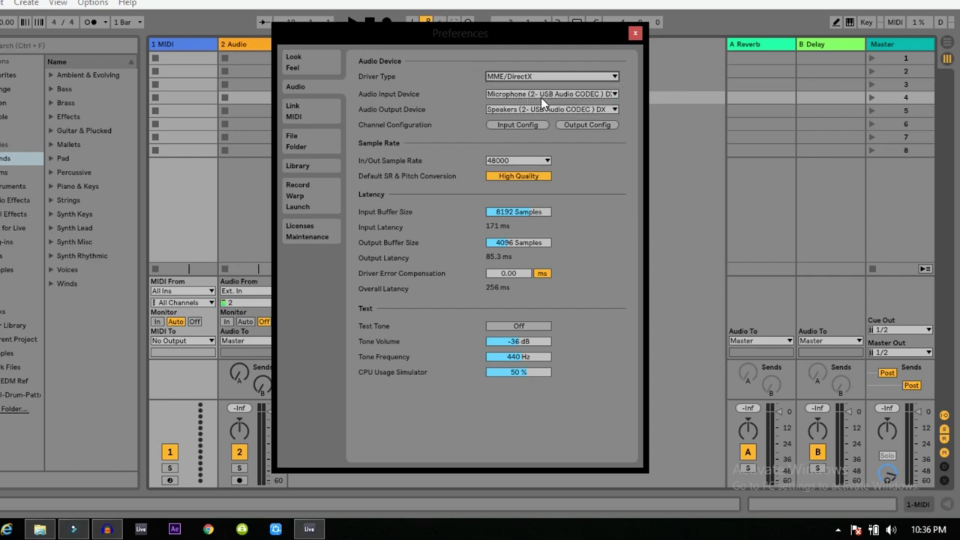
click(546, 77)
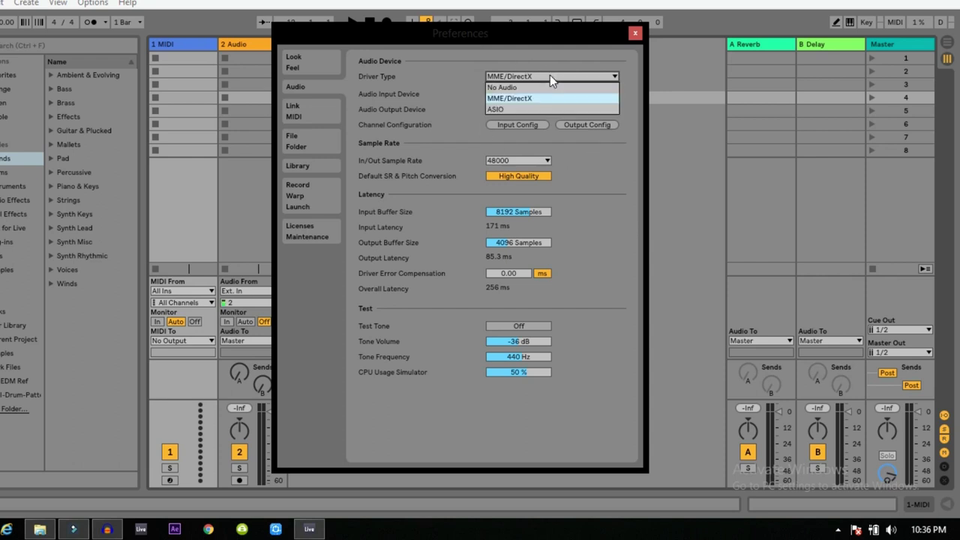
click(510, 97)
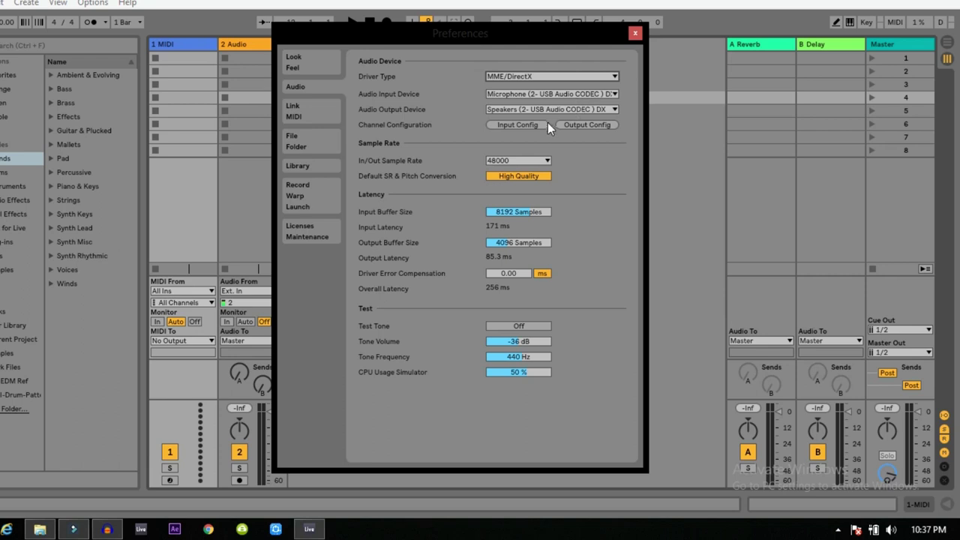
Set the audio input device to Microphone (2- USB Audio CODEC) DX and the output device to Speakers (2- USB Audio CODEC) DX
click(603, 92)
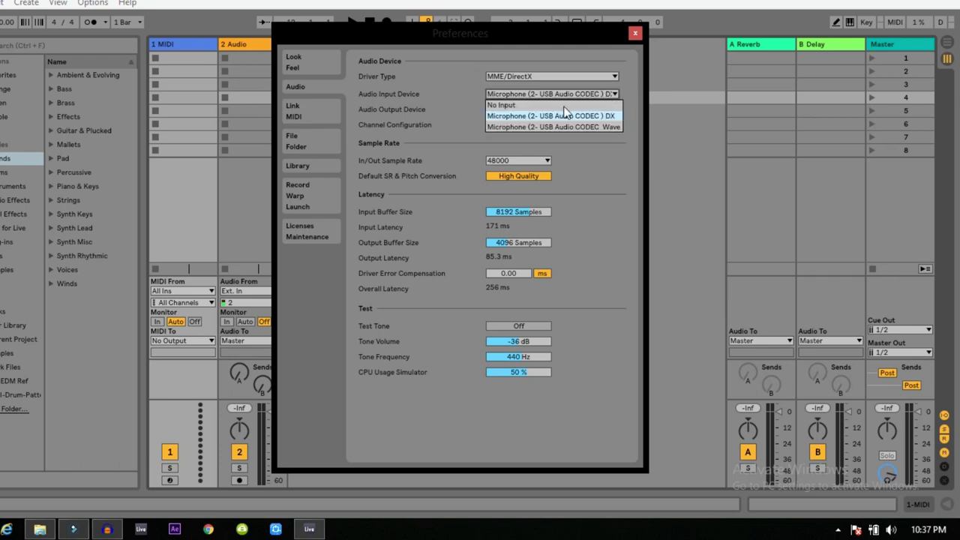
click(603, 117)
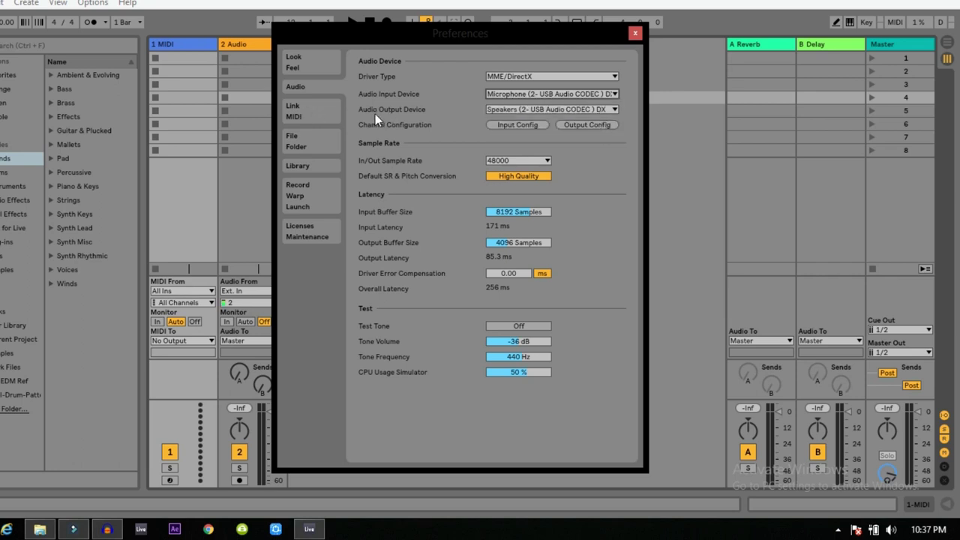
click(590, 110)
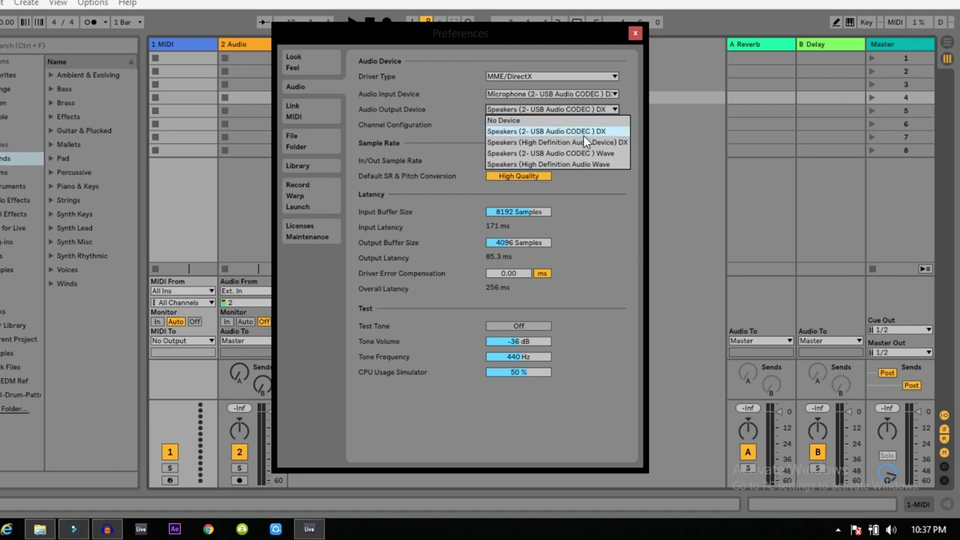
click(561, 132)
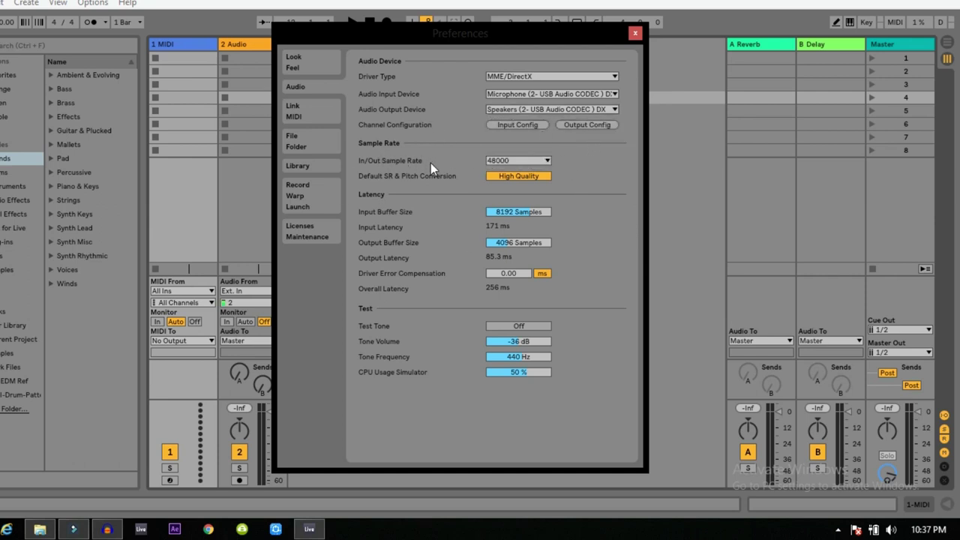
Set the in/out sample rate to 48000 and close the preferences
click(544, 161)
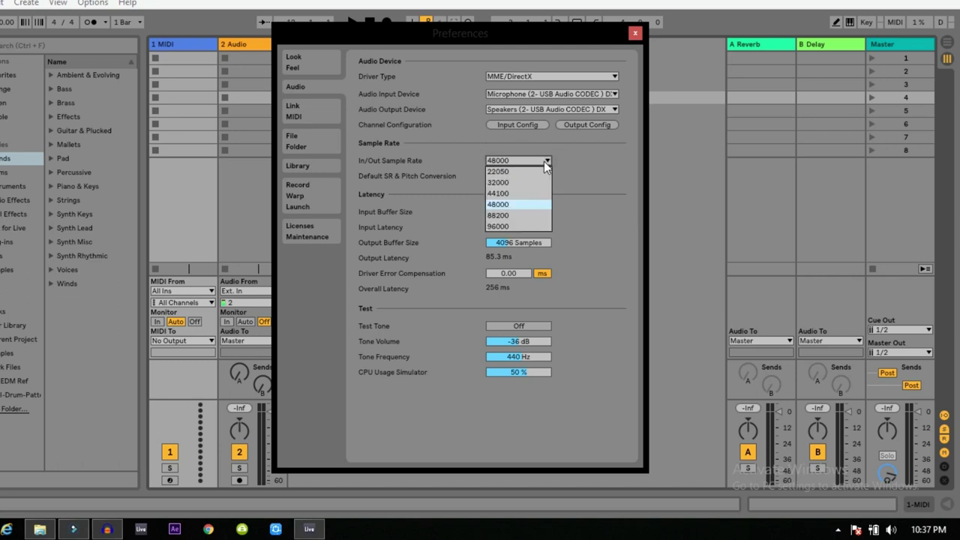
click(524, 204)
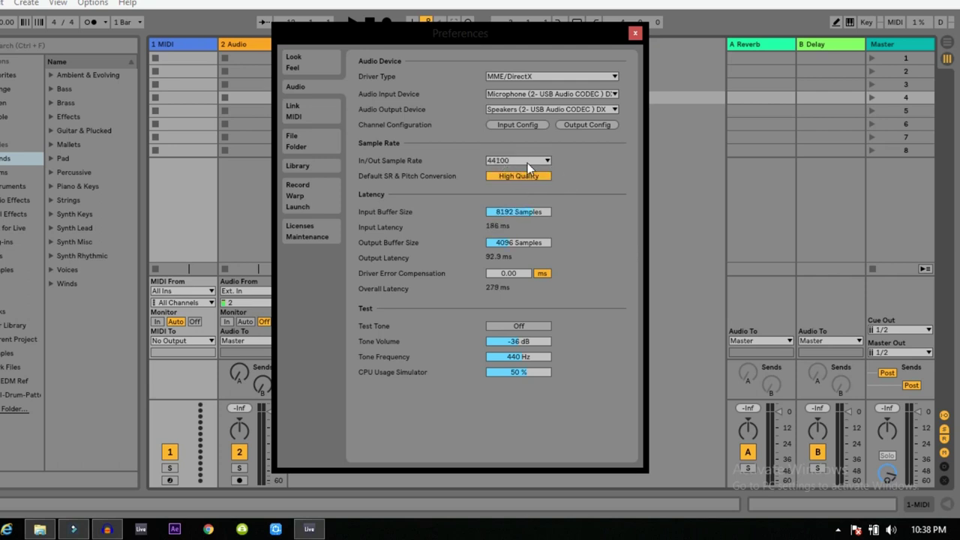
click(536, 160)
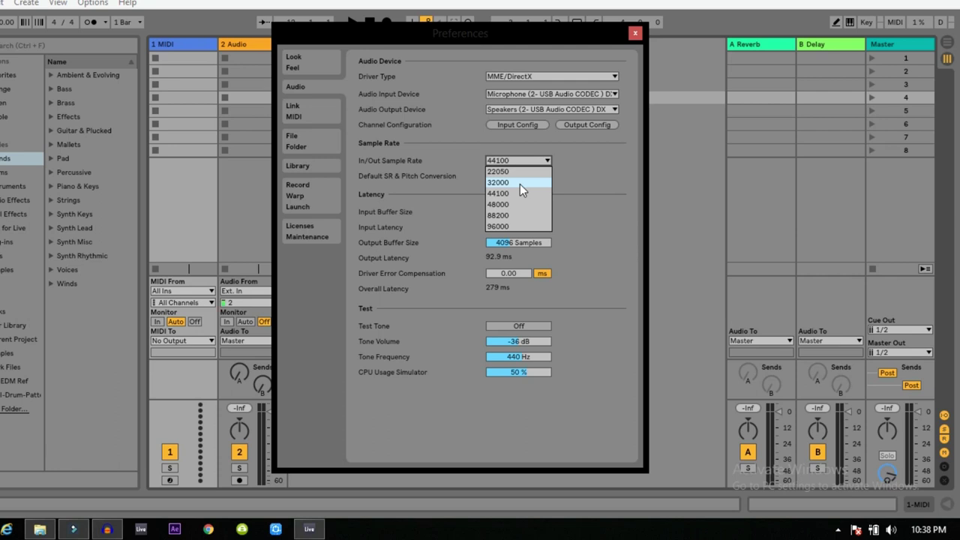
click(519, 194)
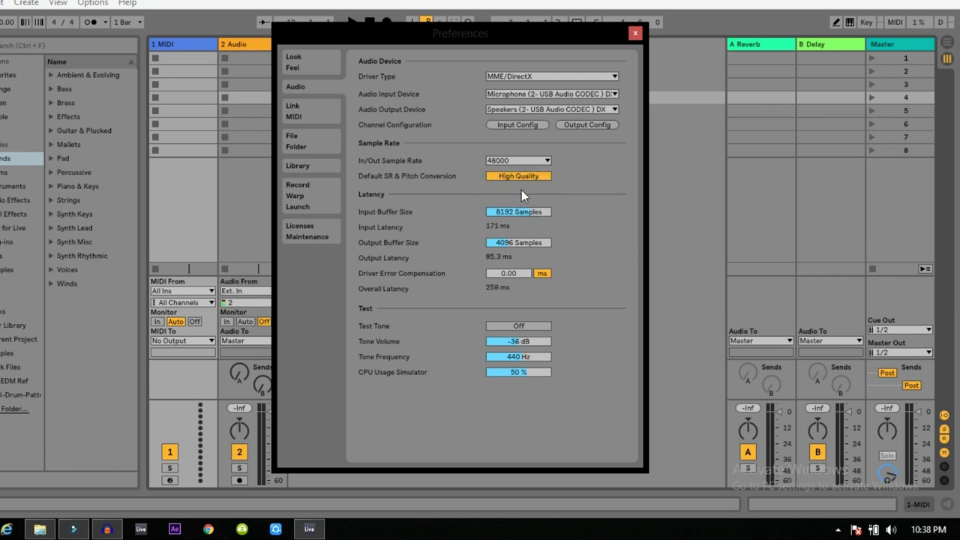
click(518, 177)
click(636, 33)
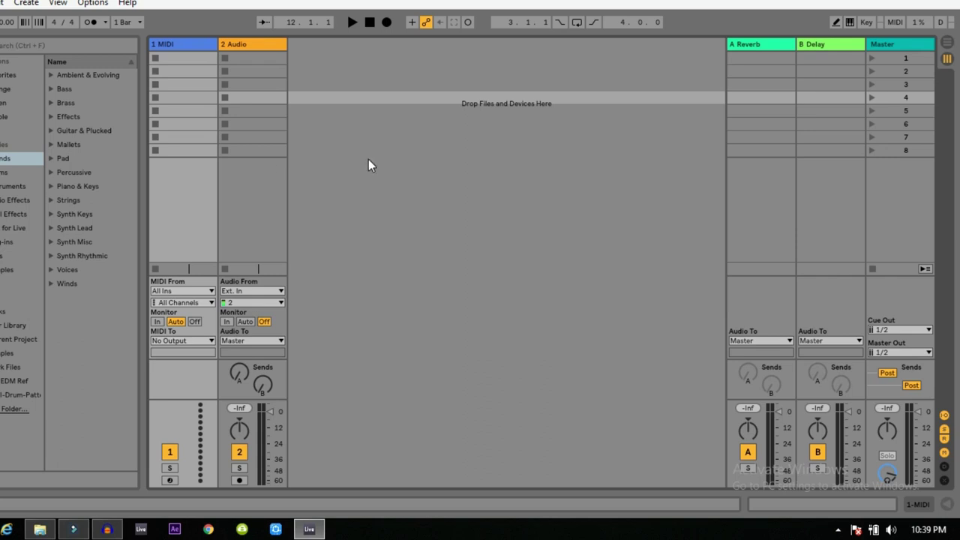
Switch to the Arrangement View and place the insert marker at bar 10 on the 2 Audio track
key(Tab)
click(777, 178)
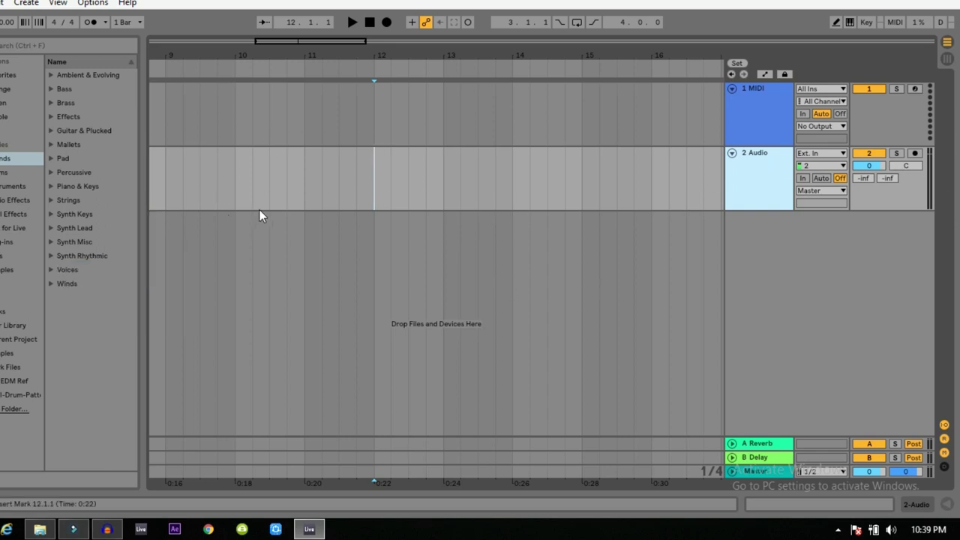
click(240, 197)
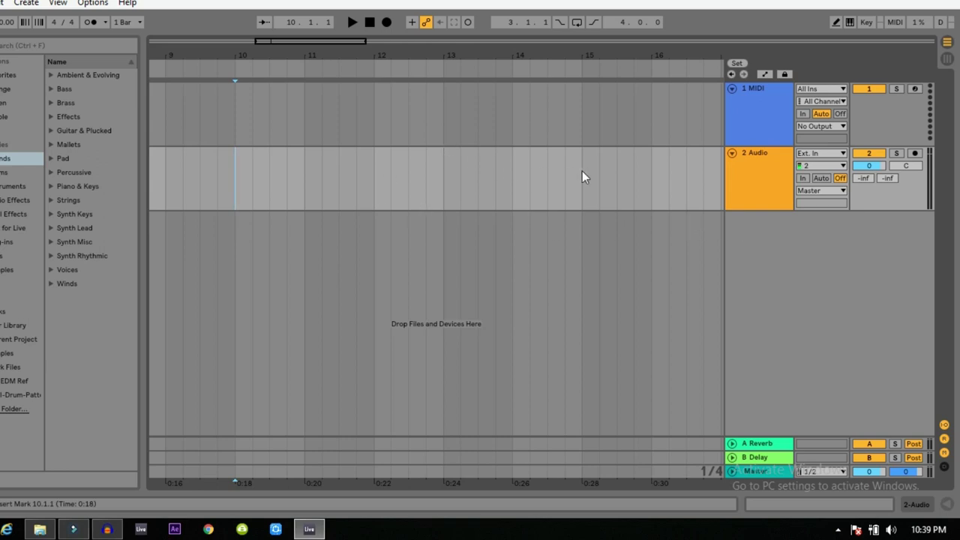
Examine the metronome's count-in options and mark the one-bar span from bar 10 to bar 11 on the 2 Audio track
click(106, 23)
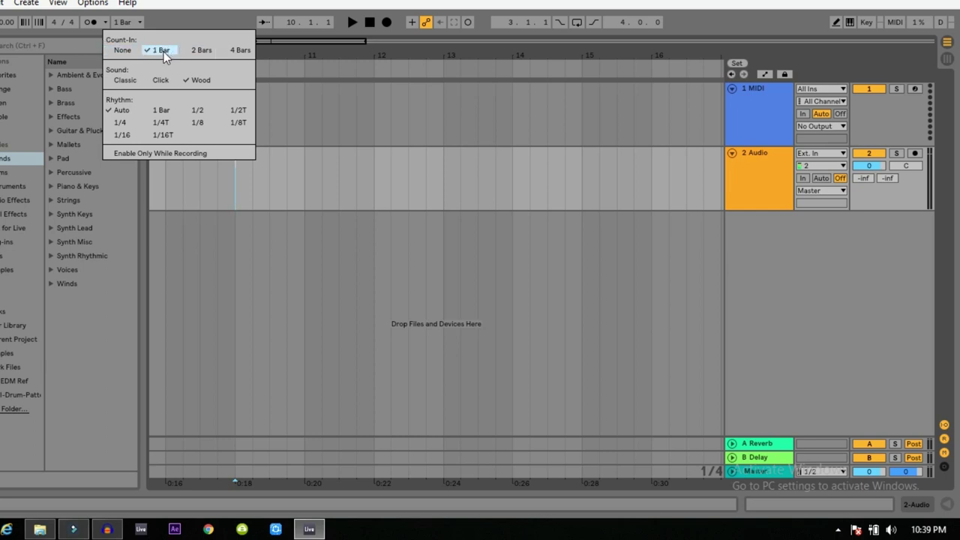
click(252, 13)
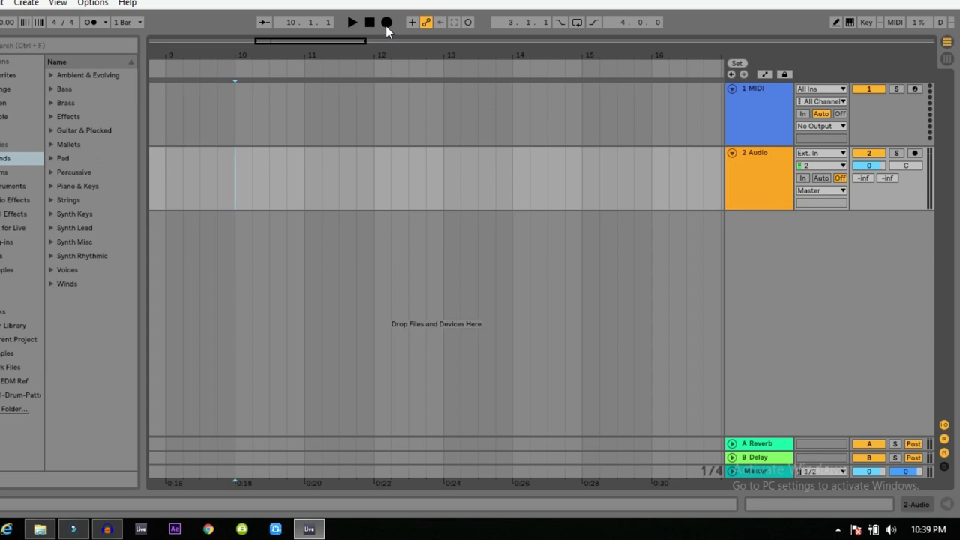
drag(234, 178, 302, 182)
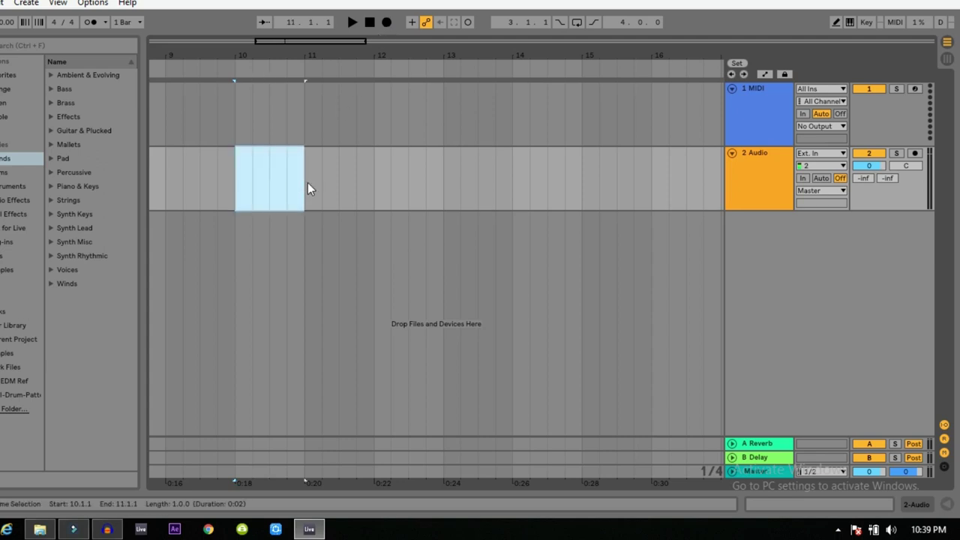
click(106, 22)
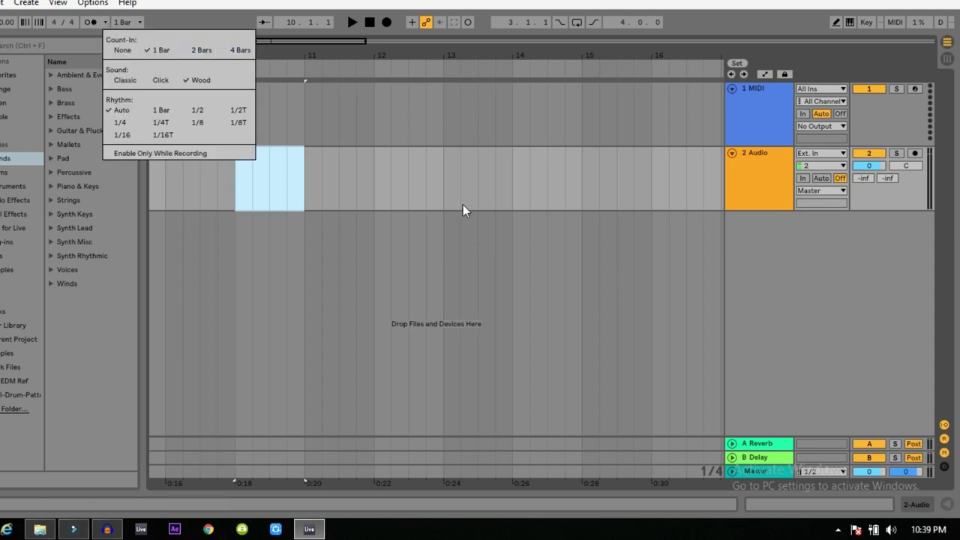
click(463, 206)
click(339, 189)
click(107, 24)
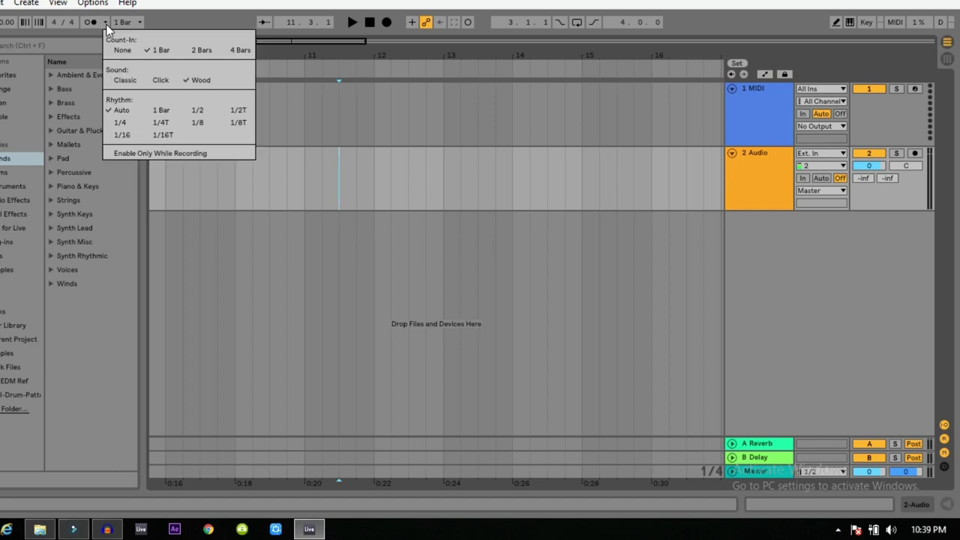
click(410, 84)
Place the insert marker at bar 11 on the 2 Audio track and set the metronome count-in to 1 Bar
click(308, 191)
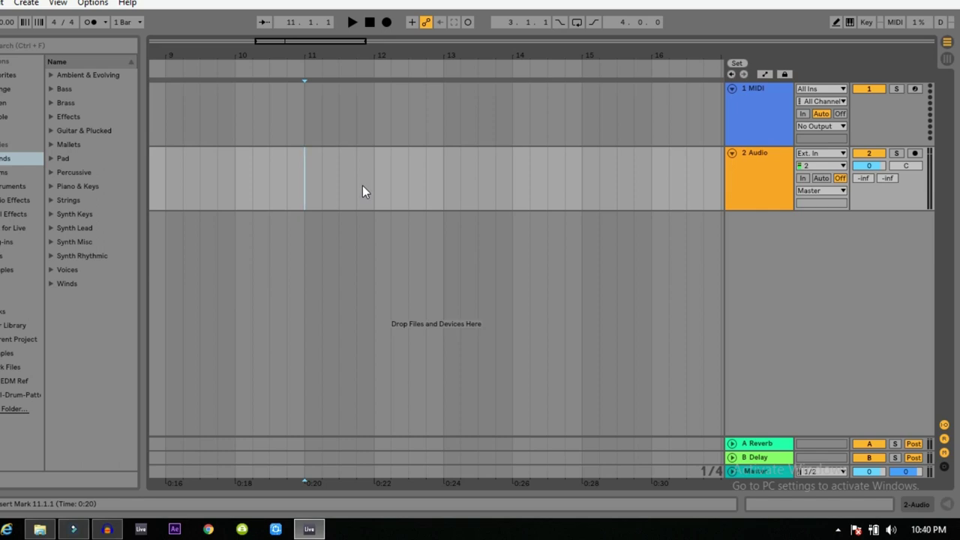
click(102, 23)
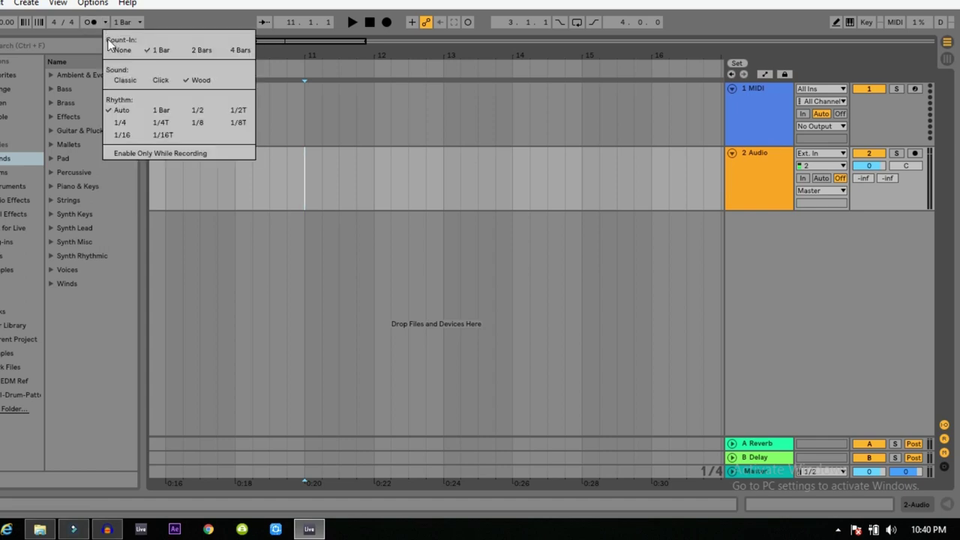
click(148, 51)
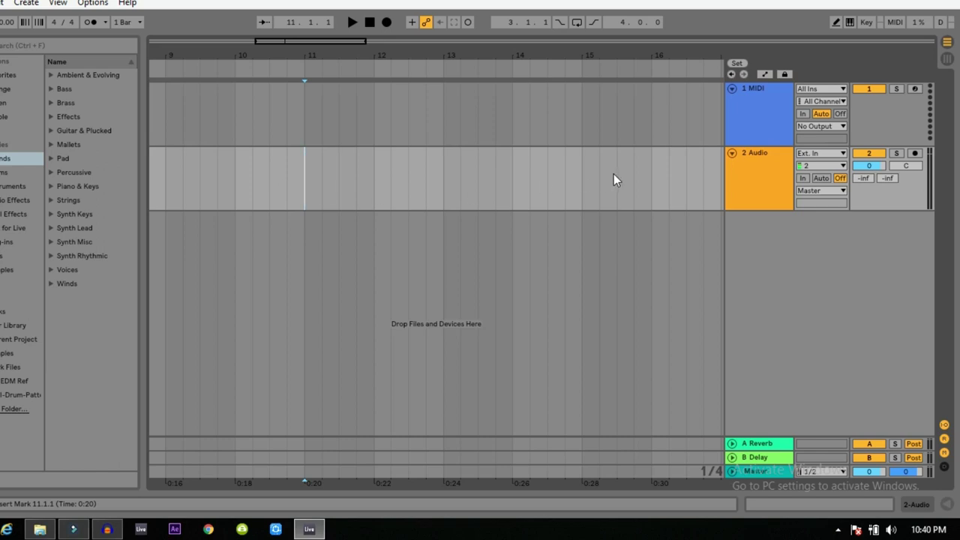
Arm the 2 Audio track and record an audio take from bar 11 to about bar 41
click(915, 153)
click(386, 23)
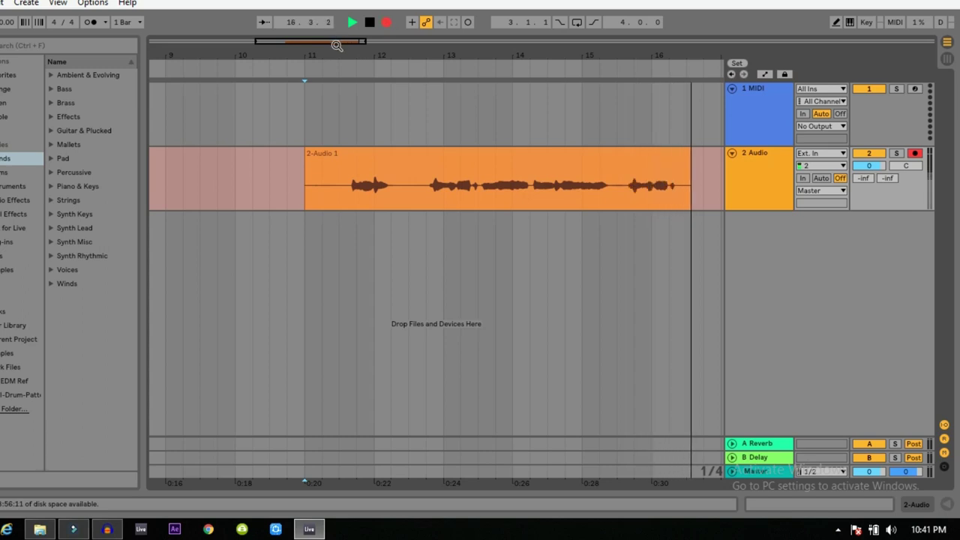
drag(335, 45, 332, 45)
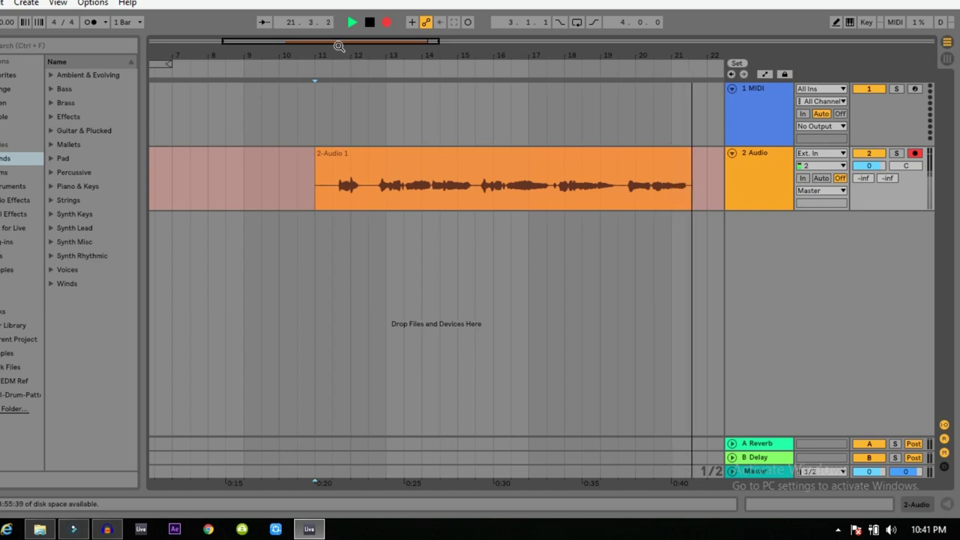
drag(452, 55, 447, 32)
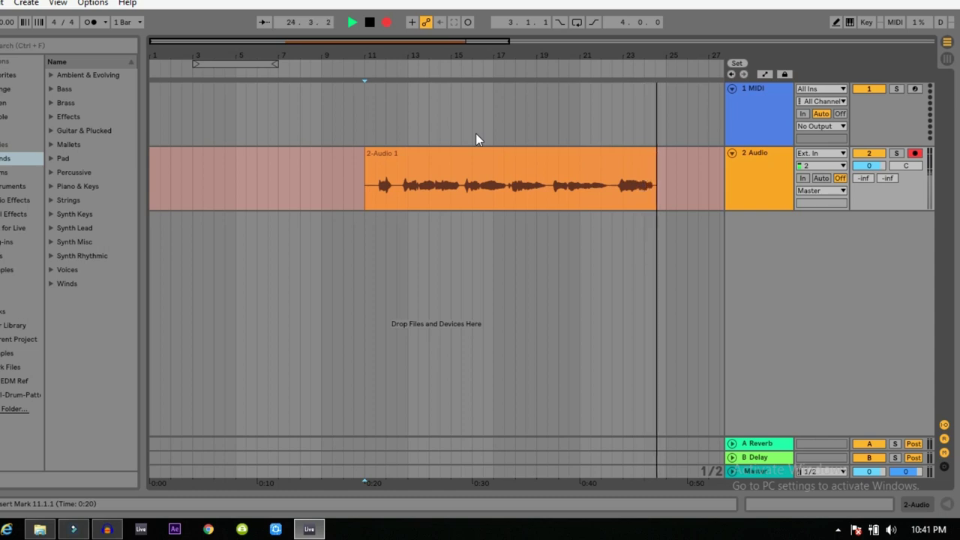
drag(452, 45, 615, 43)
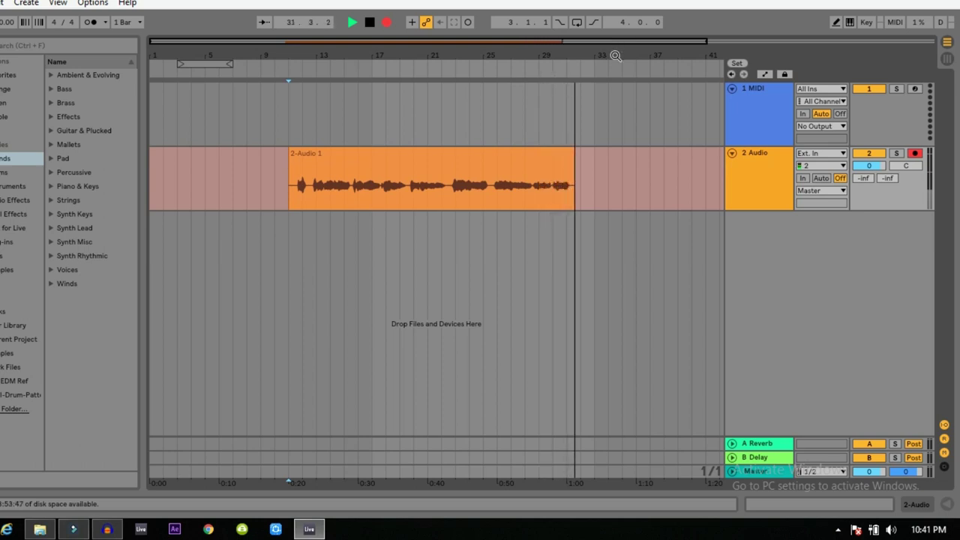
drag(602, 48, 473, 46)
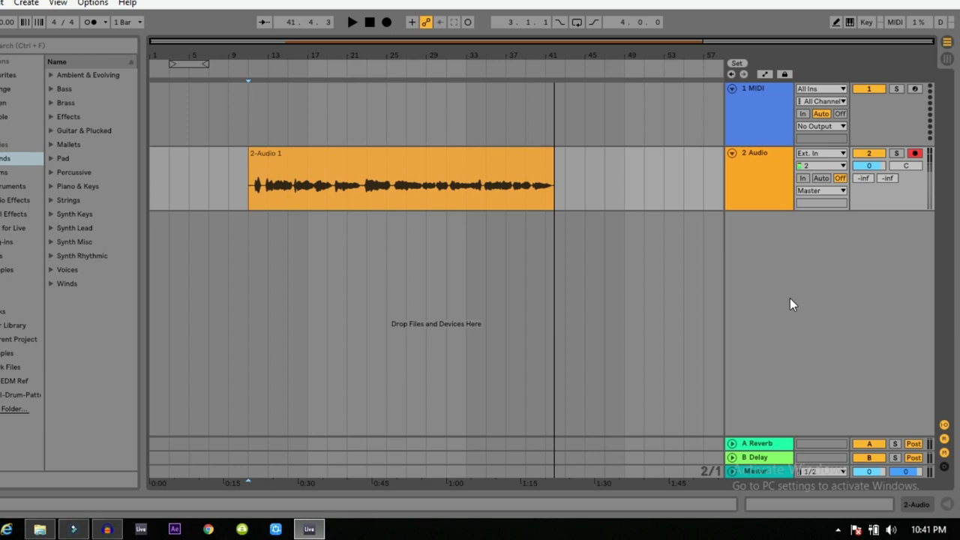
Move the recorded audio clip so that it starts at bar 17 on the 2 Audio track, and select the clip
click(310, 156)
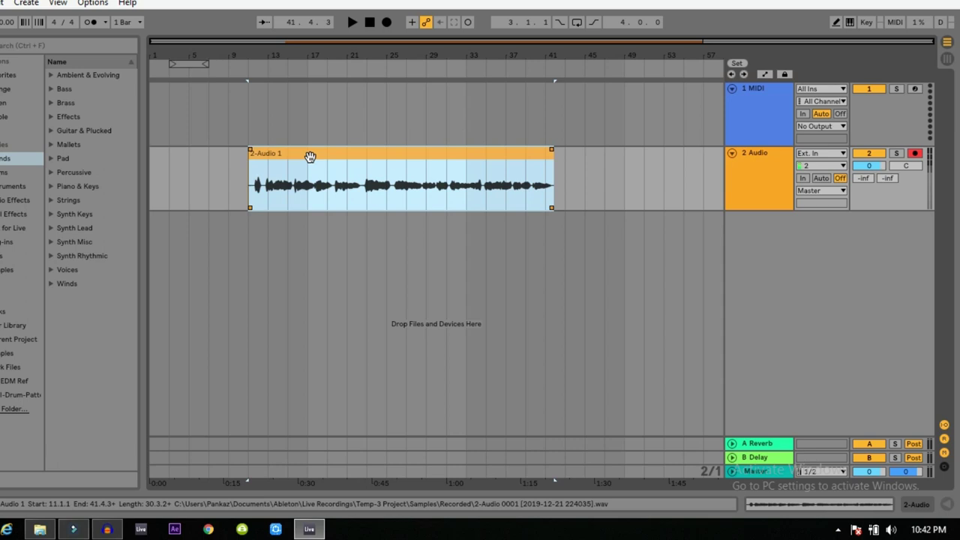
drag(310, 156, 366, 156)
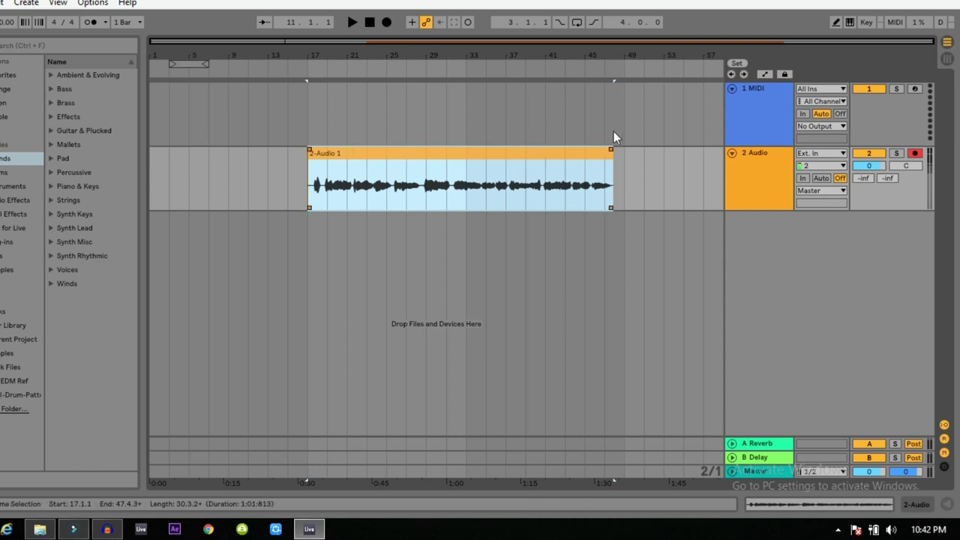
click(517, 122)
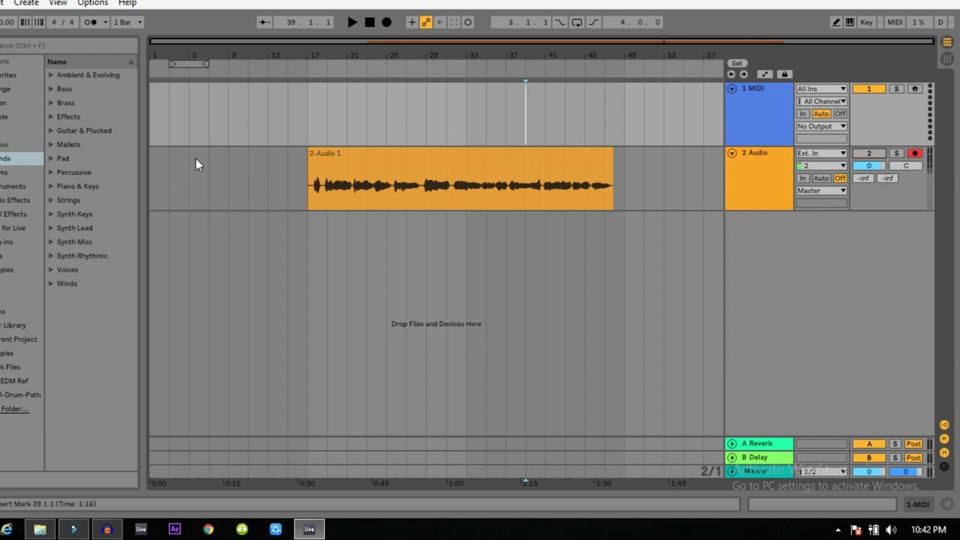
click(354, 173)
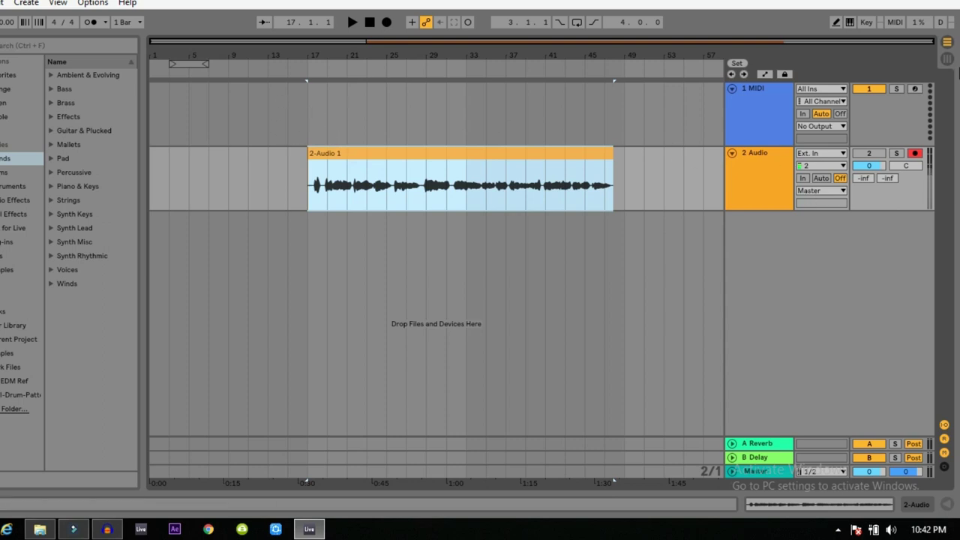
Arm the 1 MIDI track for recording
click(915, 90)
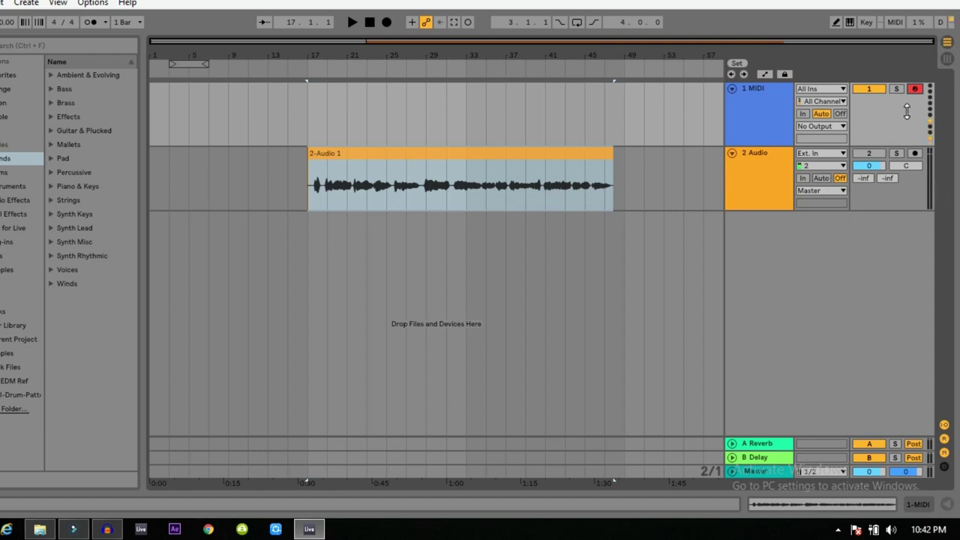
Fold the 2 Audio track, and search for "sylen" to load the Sylenth1 plug-in onto the 1 MIDI track
click(915, 89)
click(733, 154)
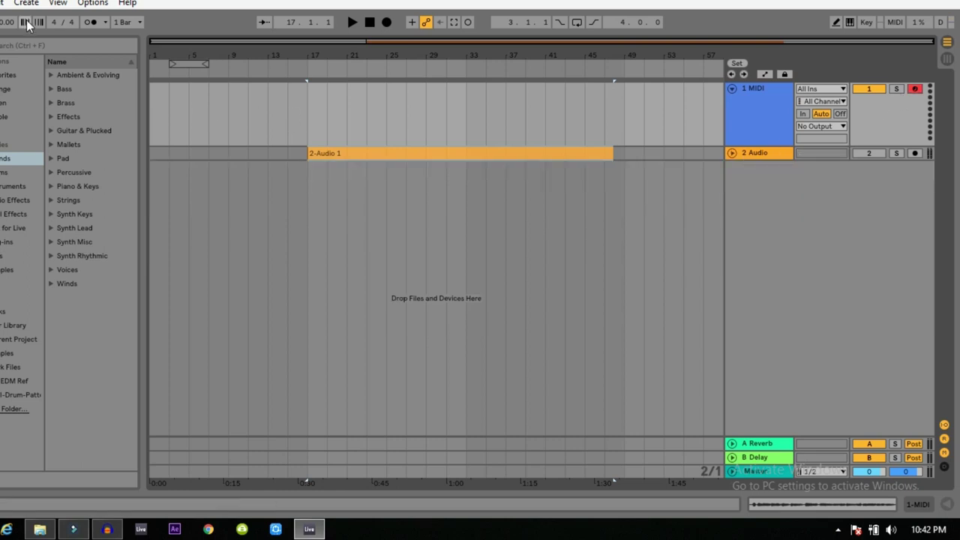
click(30, 47)
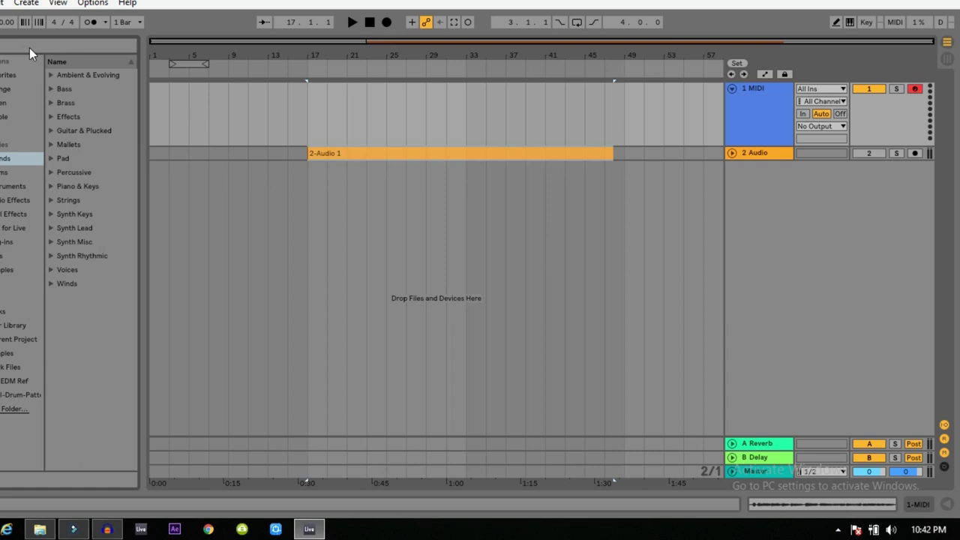
text(sylen)
click(47, 77)
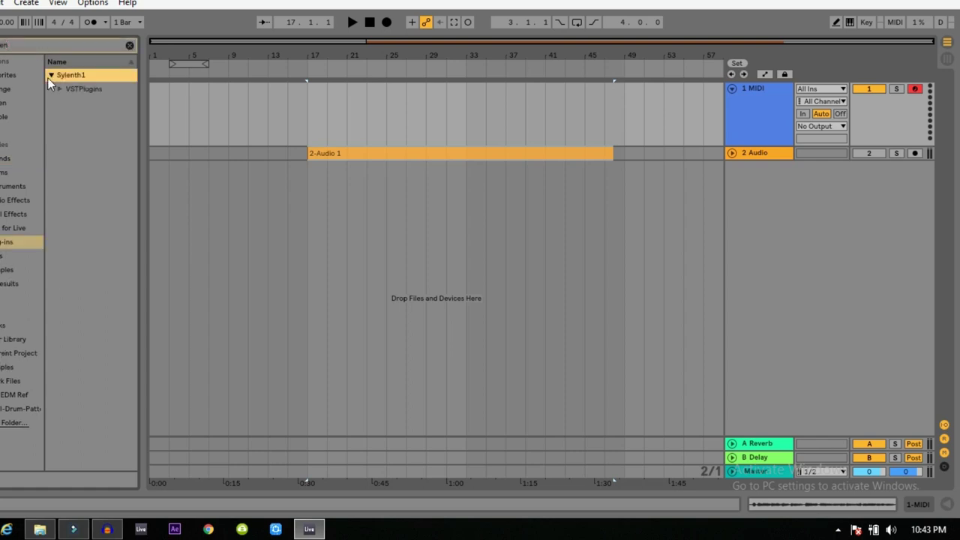
click(66, 90)
click(69, 103)
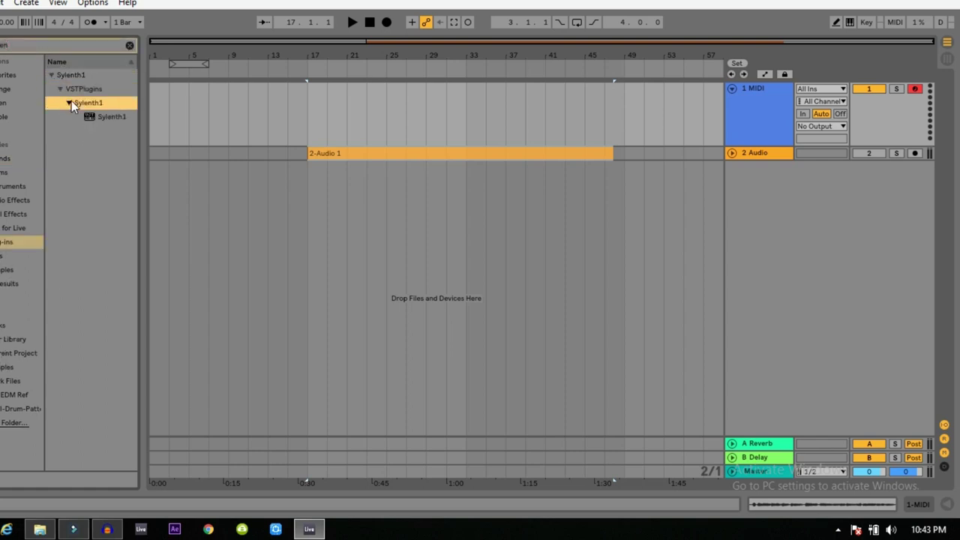
drag(110, 117, 441, 110)
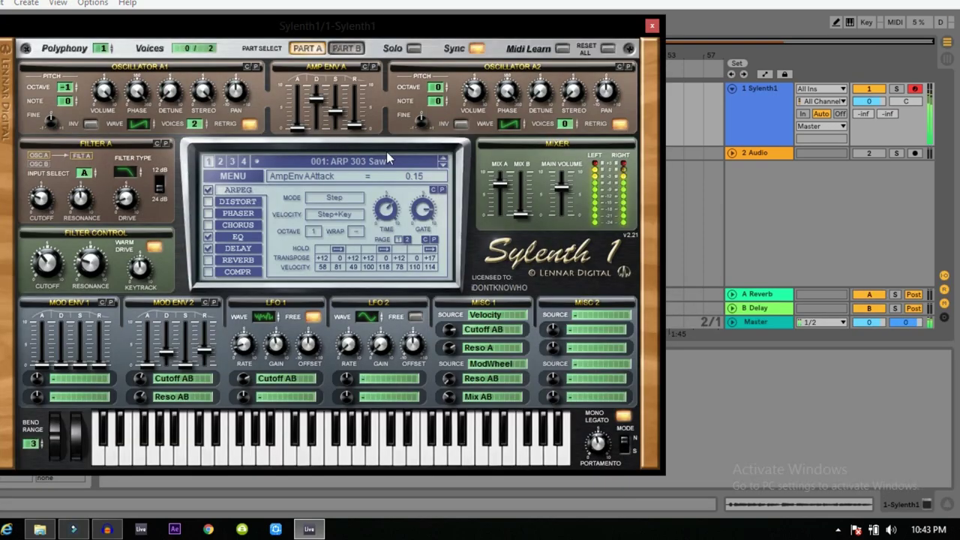
Step through the Sylenth1 presets to 015: ARP Oakish and close the plug-in window
click(442, 165)
click(442, 164)
click(443, 165)
click(442, 165)
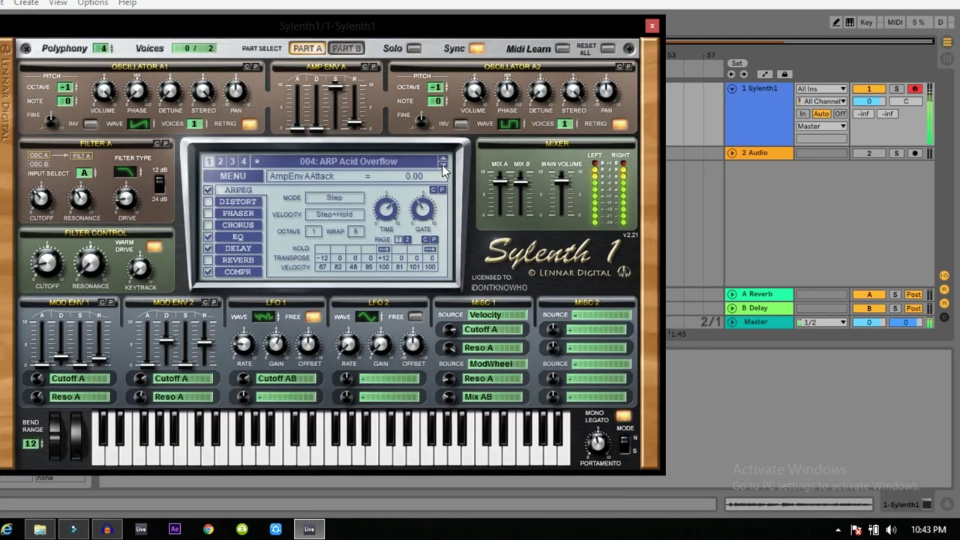
click(442, 165)
click(442, 165)
click(442, 165)
click(442, 165)
click(442, 165)
click(443, 165)
click(442, 165)
click(442, 165)
click(442, 165)
click(443, 165)
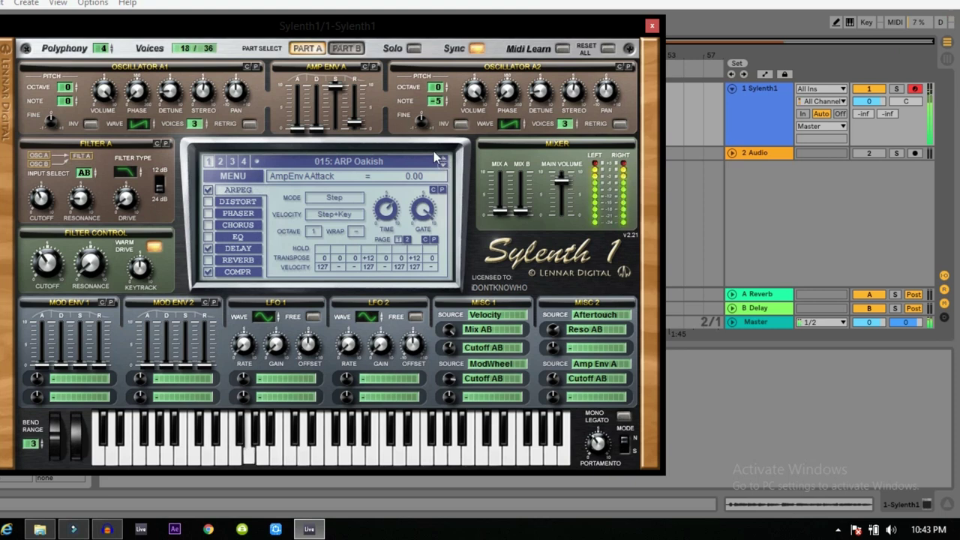
click(651, 25)
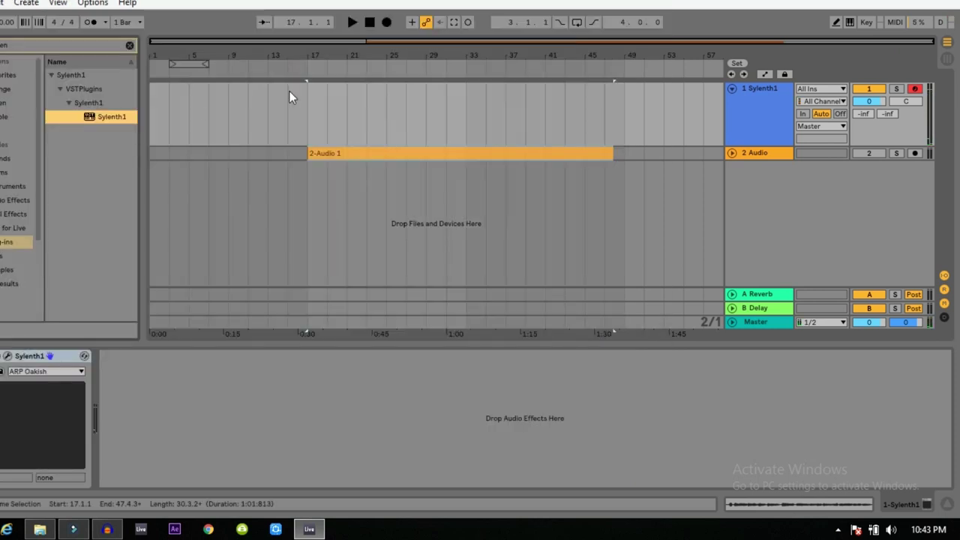
Insert an empty MIDI clip from bar 17 to bar 49 on the 1 Sylenth1 track
click(311, 124)
drag(311, 123, 616, 133)
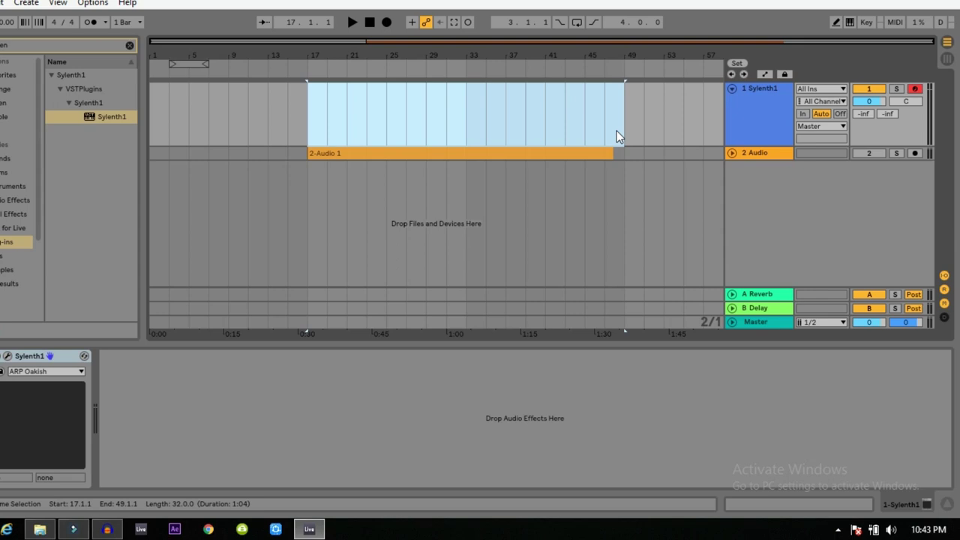
key(ctrl+shift+m)
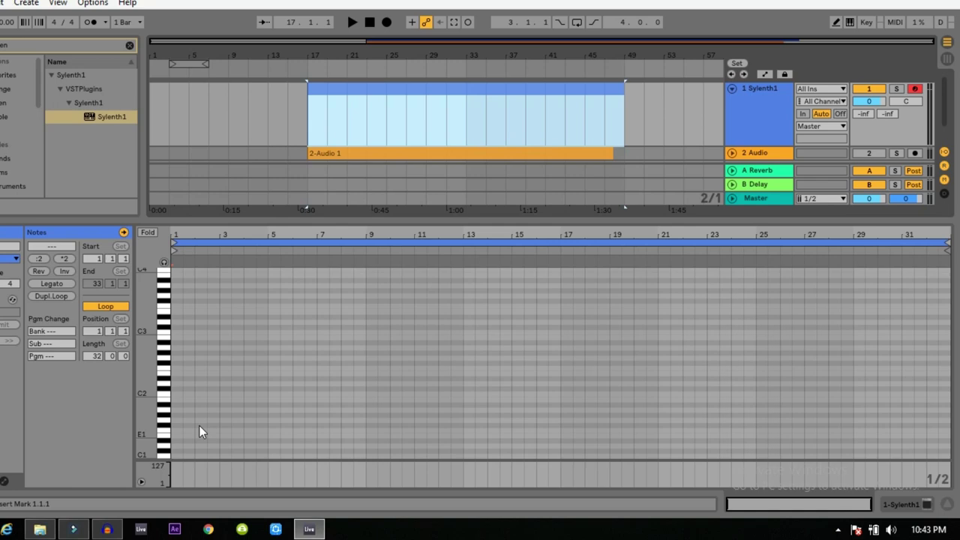
Draw six trial notes in the empty MIDI clip, starting with a C2, delete them all and close the note editor
drag(203, 234, 227, 233)
double_click(187, 395)
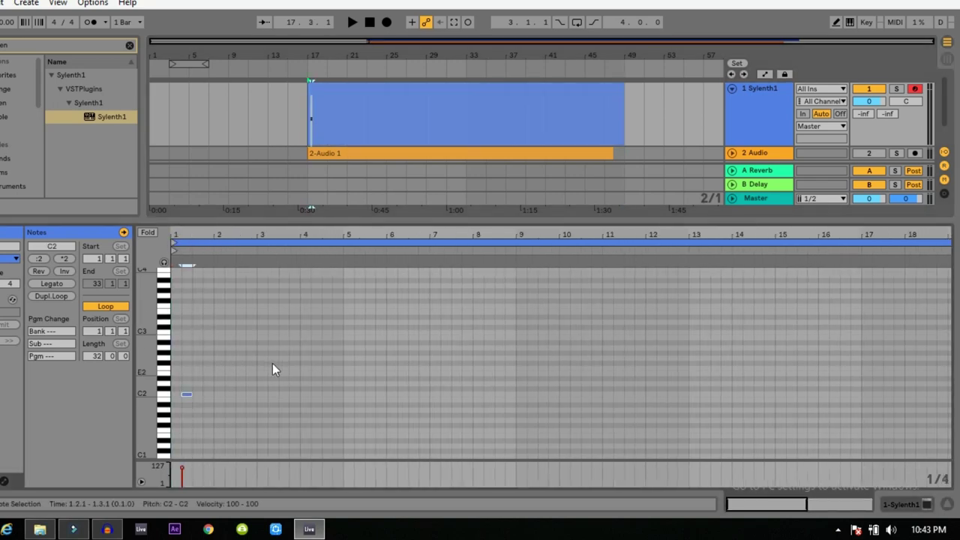
double_click(262, 347)
double_click(316, 342)
double_click(348, 404)
double_click(391, 362)
double_click(466, 327)
drag(176, 311, 507, 430)
key(Delete)
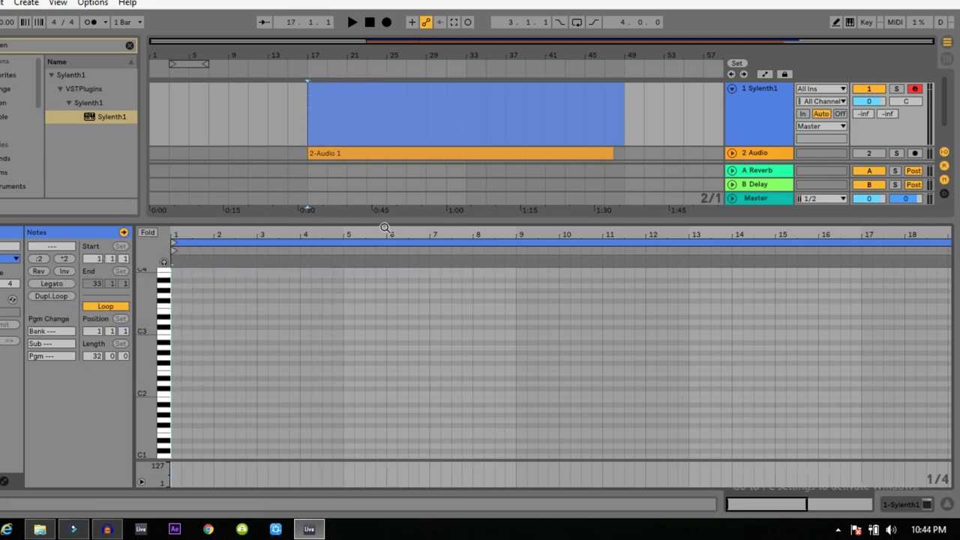
click(373, 223)
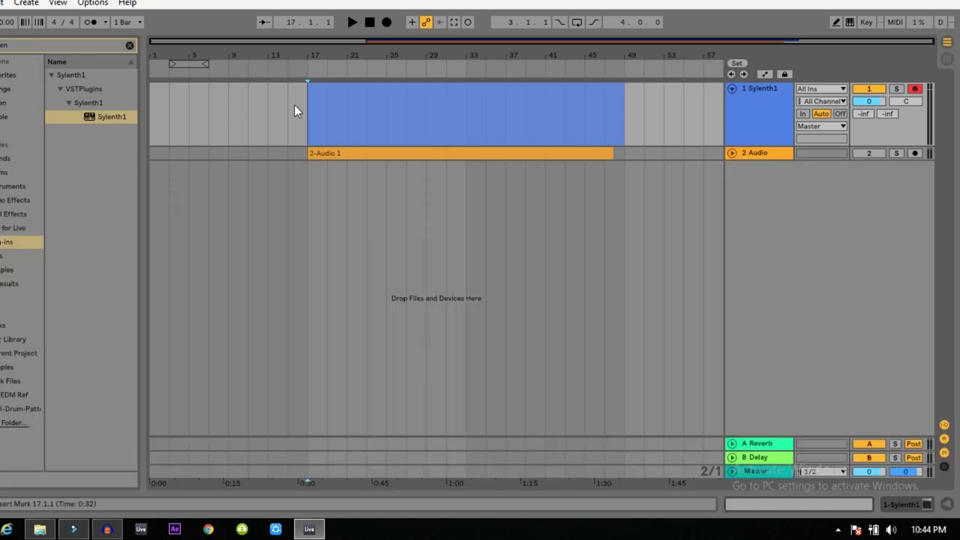
Loop the MIDI clip's range from bar 17 to bar 49 and record MIDI notes into it until about bar 25
click(343, 94)
key(ctrl+l)
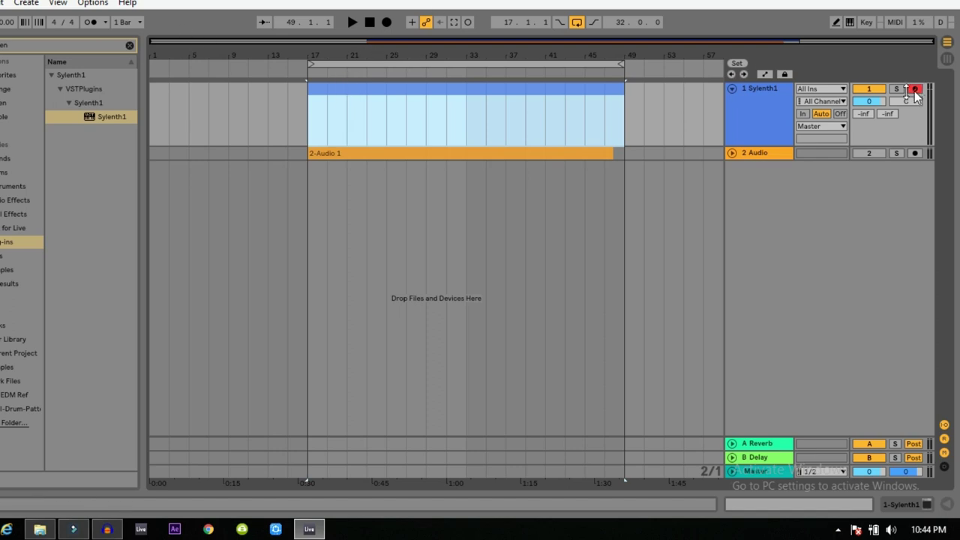
click(387, 24)
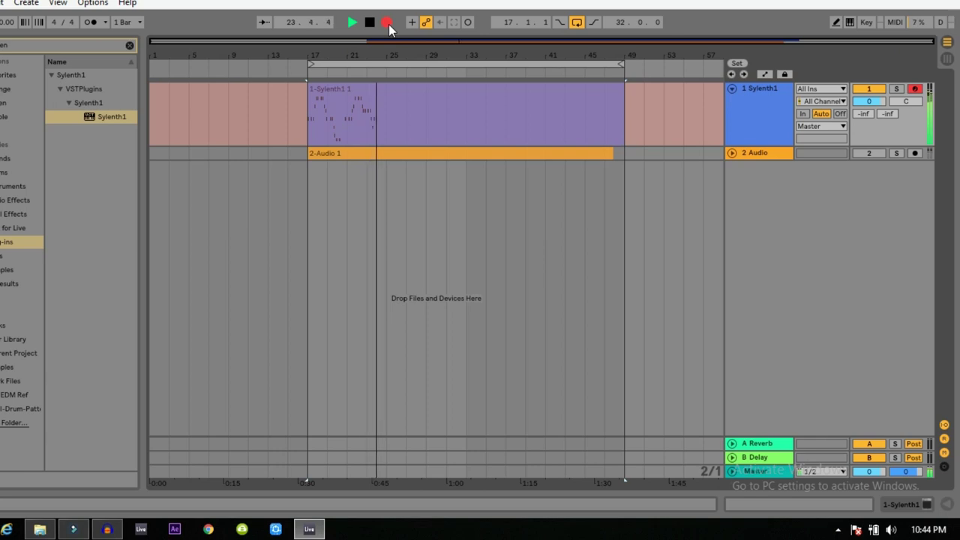
key(space)
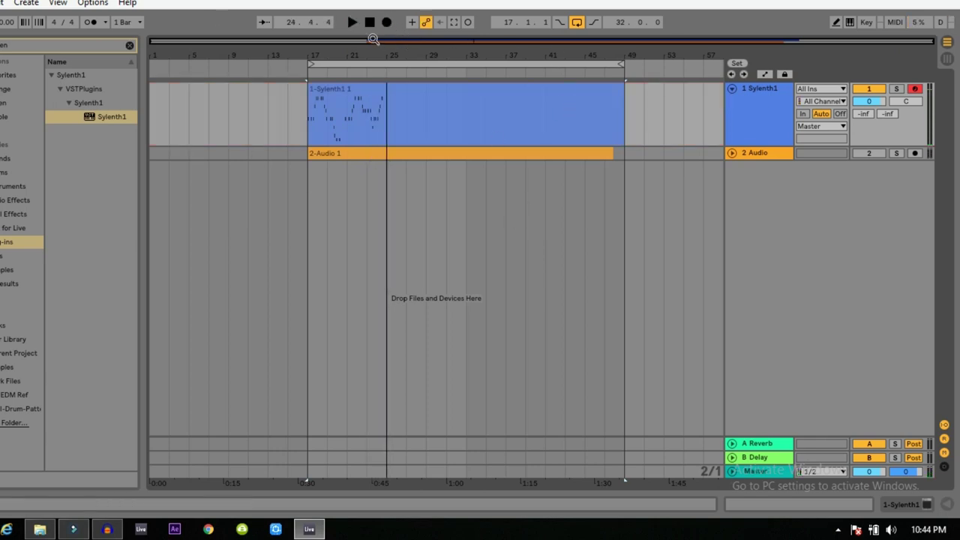
Split the recorded MIDI clip at bar 25 and delete the empty part after it
drag(368, 42, 368, 69)
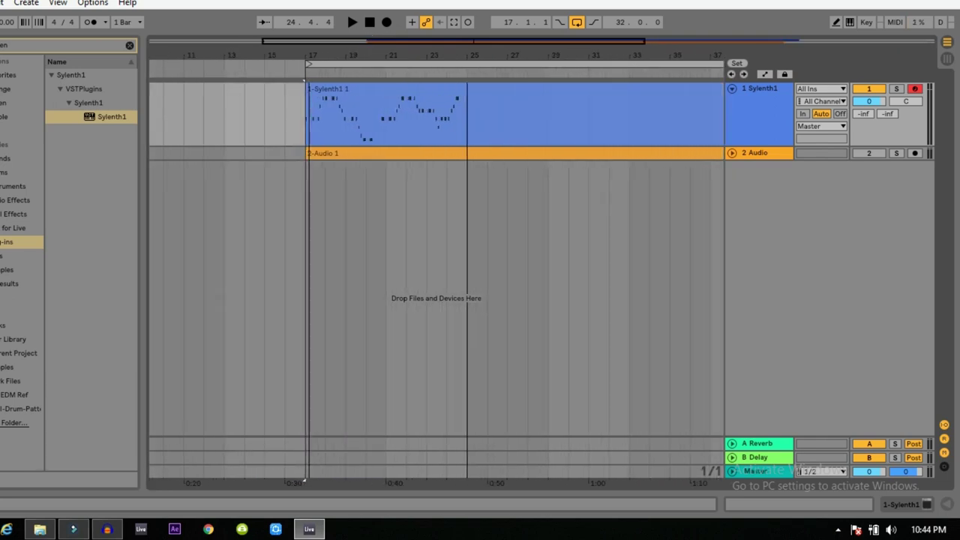
click(459, 120)
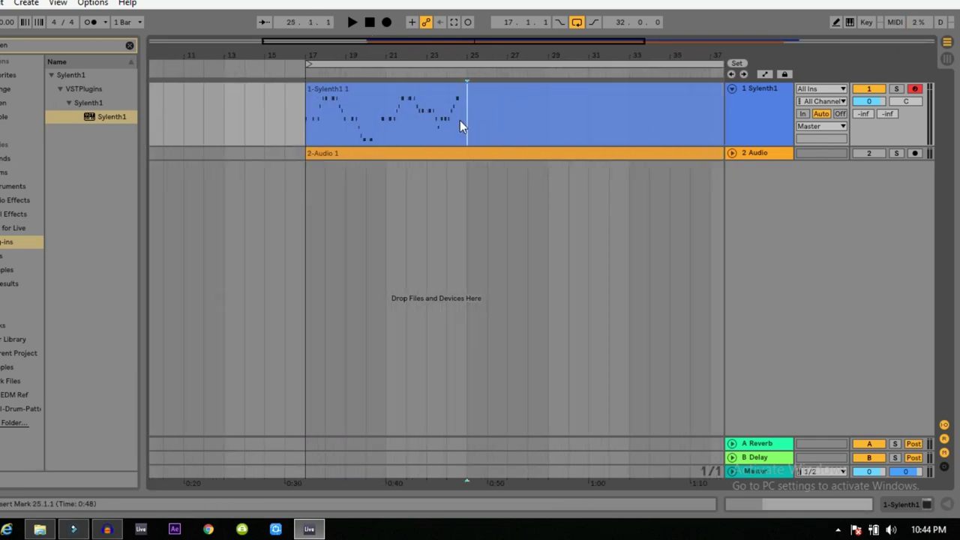
key(ctrl+e)
click(482, 103)
key(Delete)
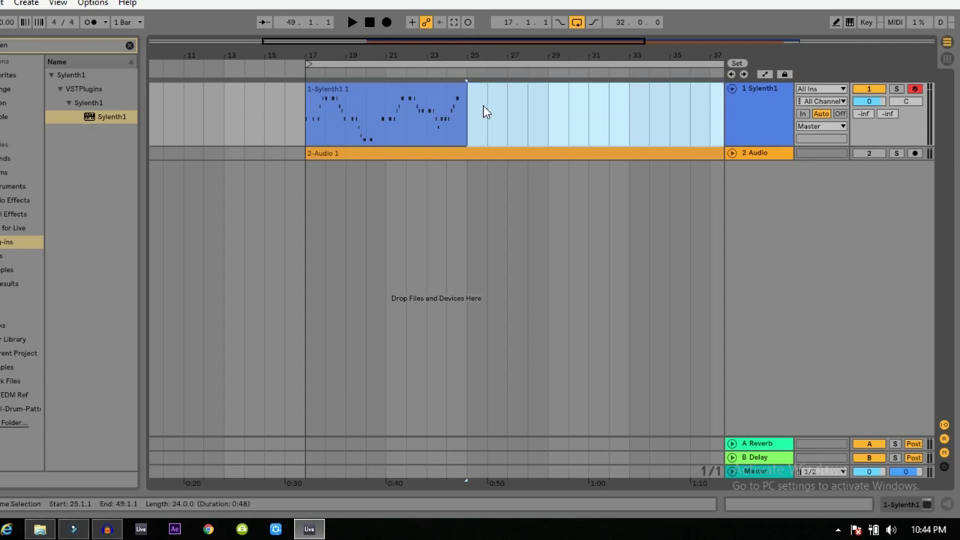
Play back the recorded Sylenth1 clip from bar 17 to about bar 19
click(408, 92)
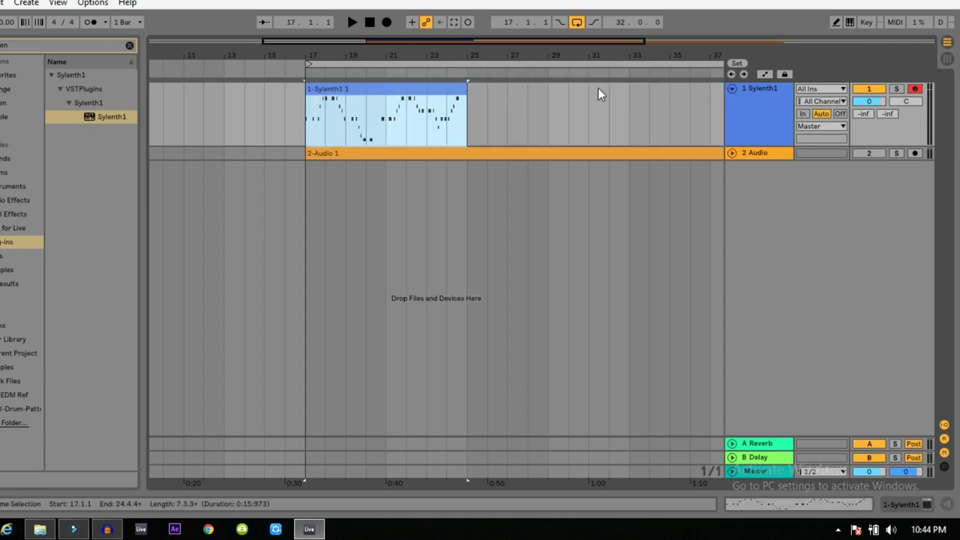
key(space)
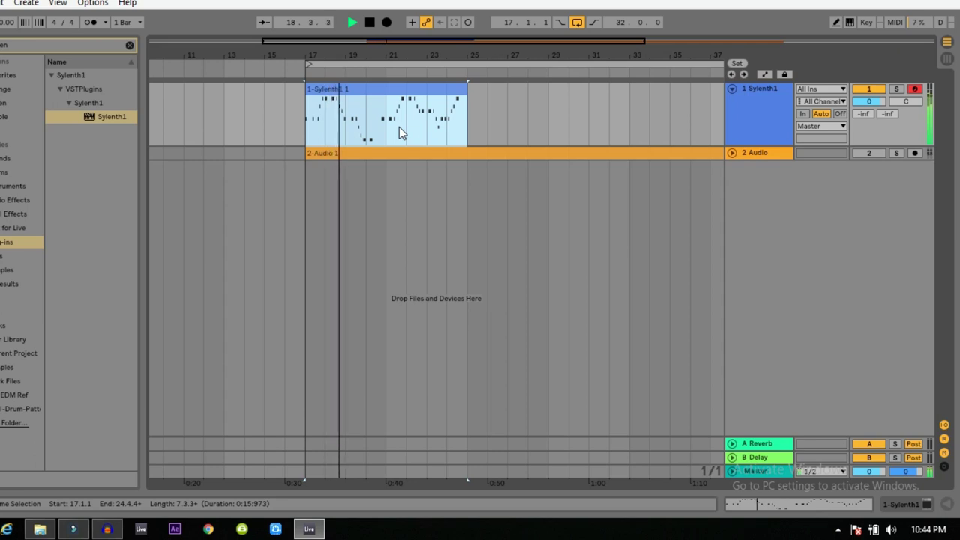
key(space)
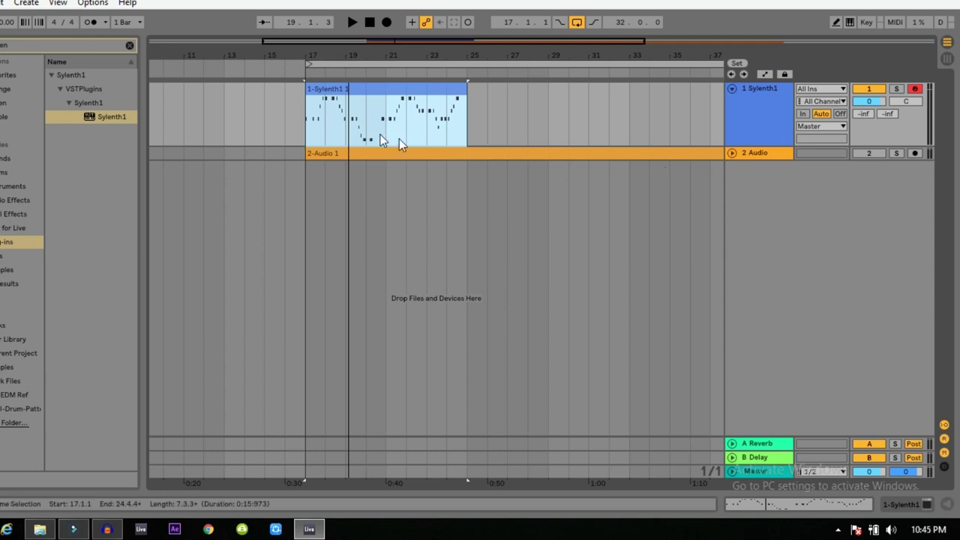
Open the recorded clip's notes and move the D3 note near the start of bar 2 to exactly 2.1.1
double_click(395, 95)
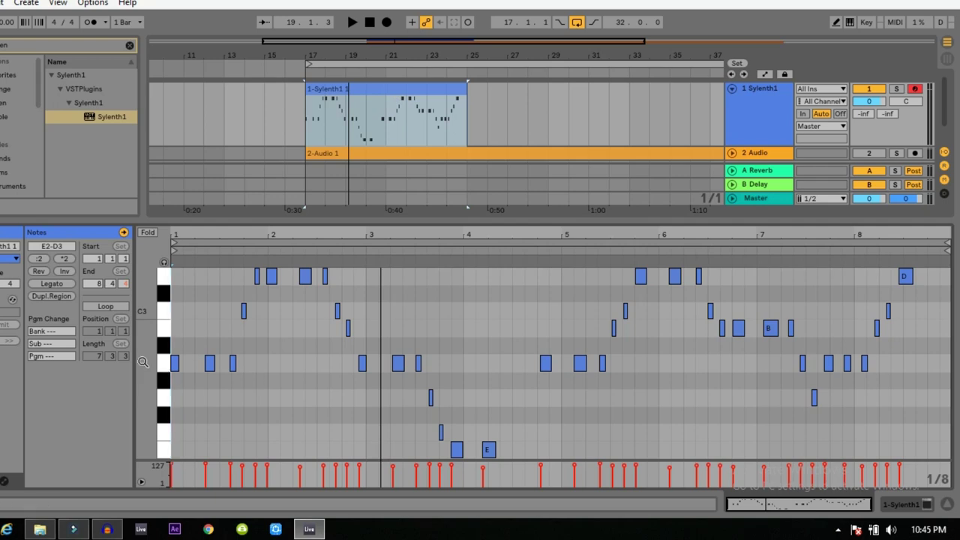
drag(143, 362, 117, 362)
drag(283, 234, 283, 259)
click(382, 315)
mouse_move(379, 318)
mouse_down()
mouse_move(395, 330)
mouse_move(392, 317)
mouse_up()
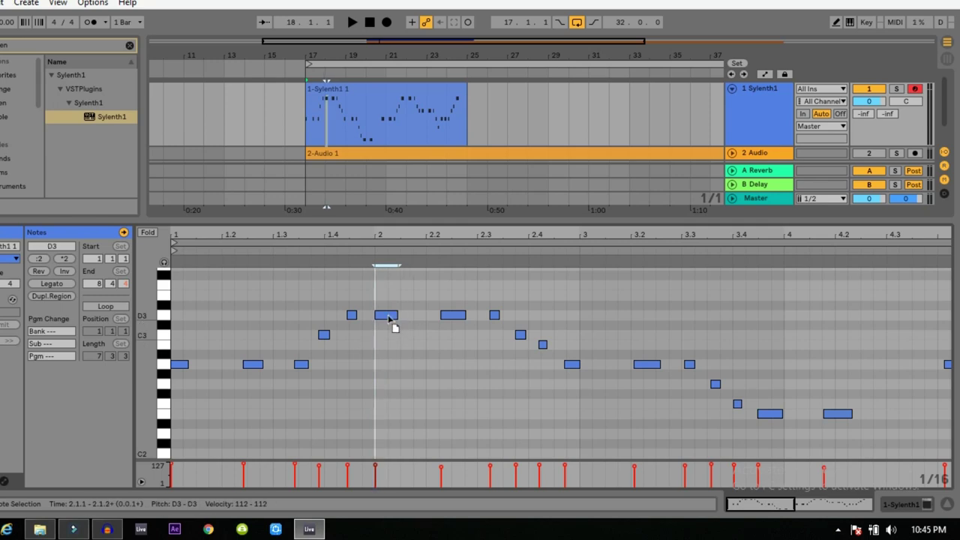
Close the note editor and fold the 1 Sylenth1 track in the arrangement
double_click(387, 221)
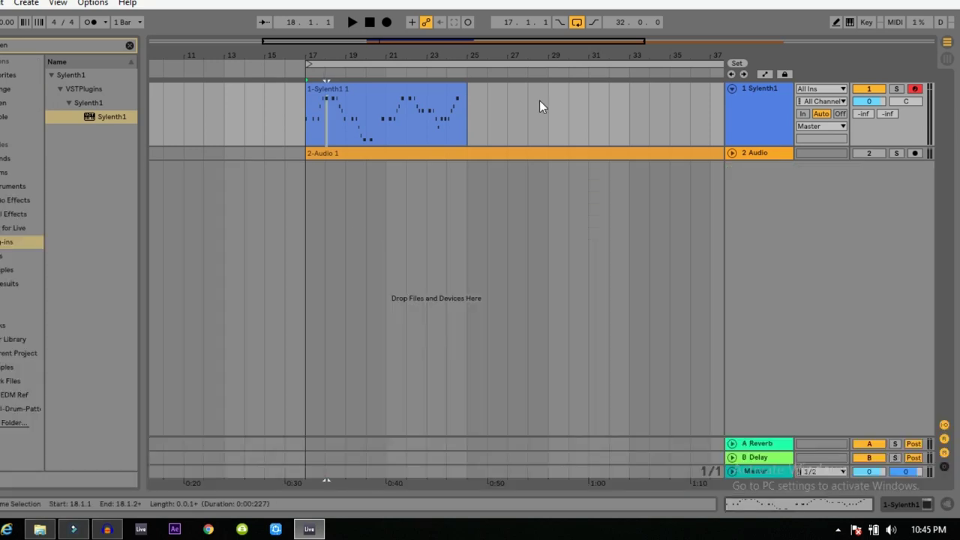
click(732, 89)
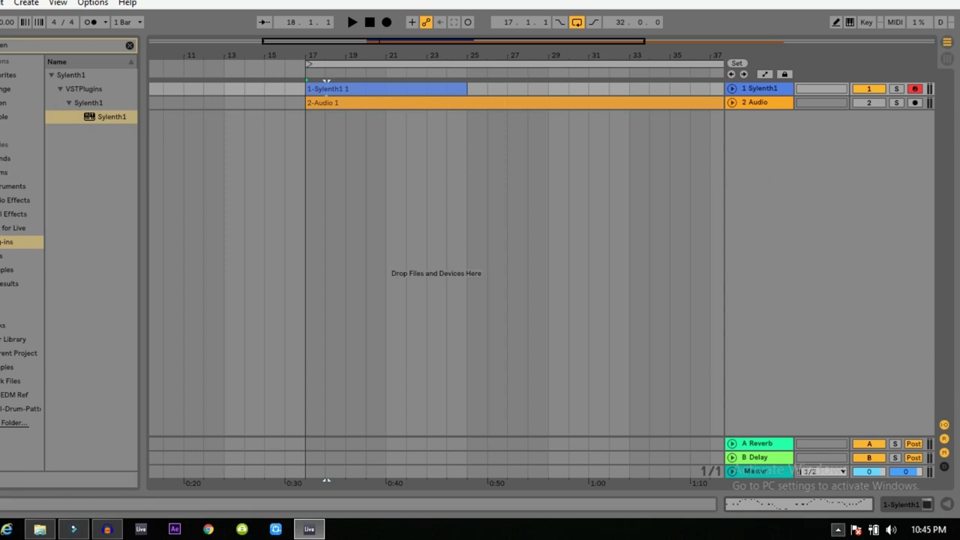
click(837, 529)
right_click(838, 462)
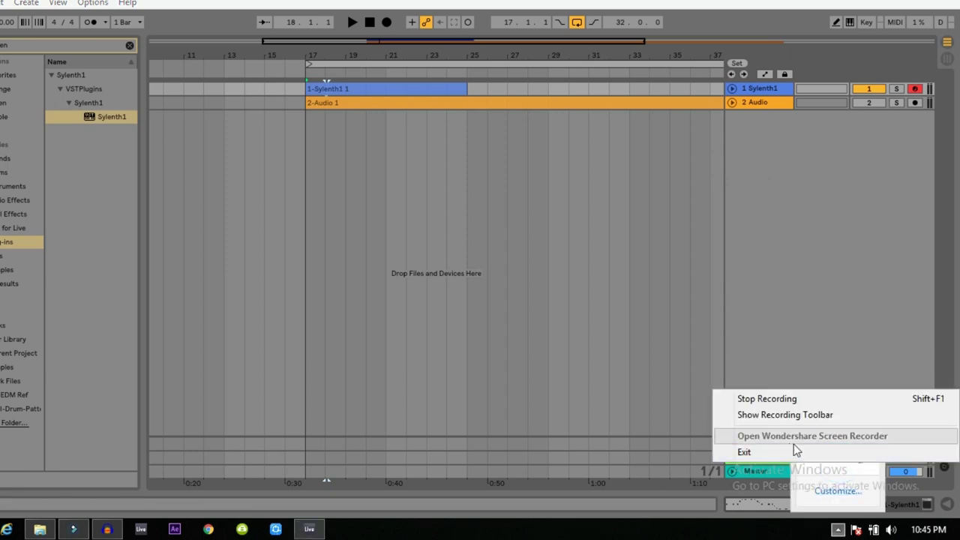